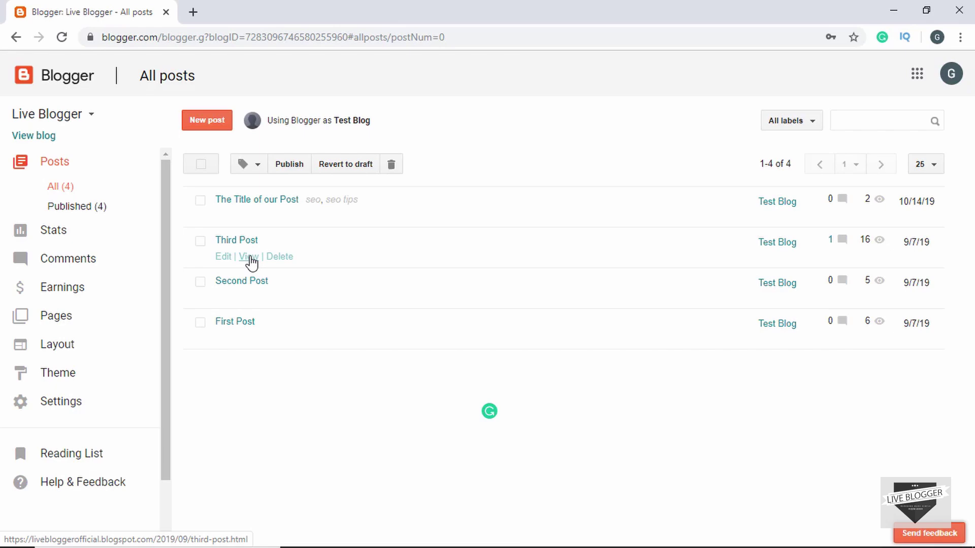
- View the published Third Post, enlarge its laptop-and-books photo, then return to All posts
{"action": "left_click", "coordinate": [251, 258]}
{"action": "left_click", "coordinate": [266, 6]}
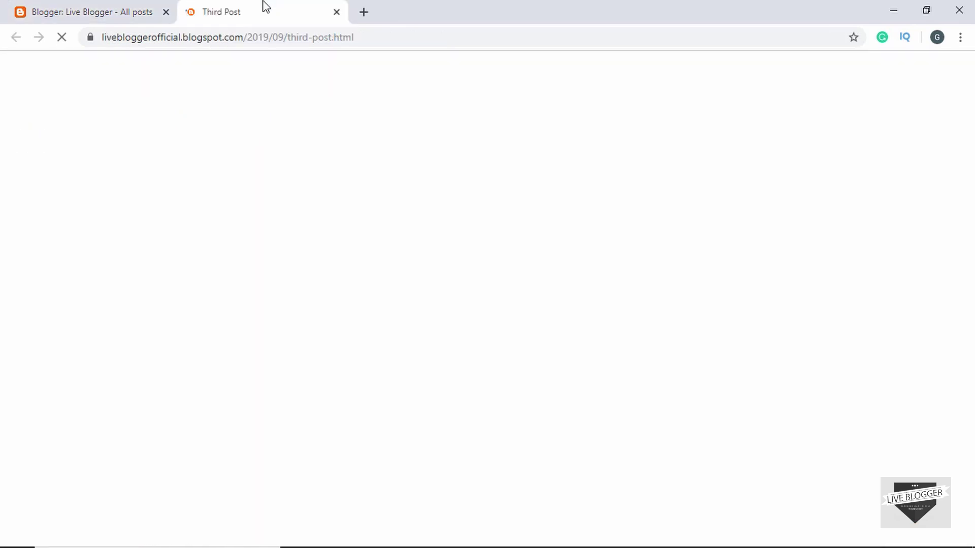
{"action": "scroll", "coordinate": [331, 181], "scroll_direction": "down", "scroll_amount": 9}
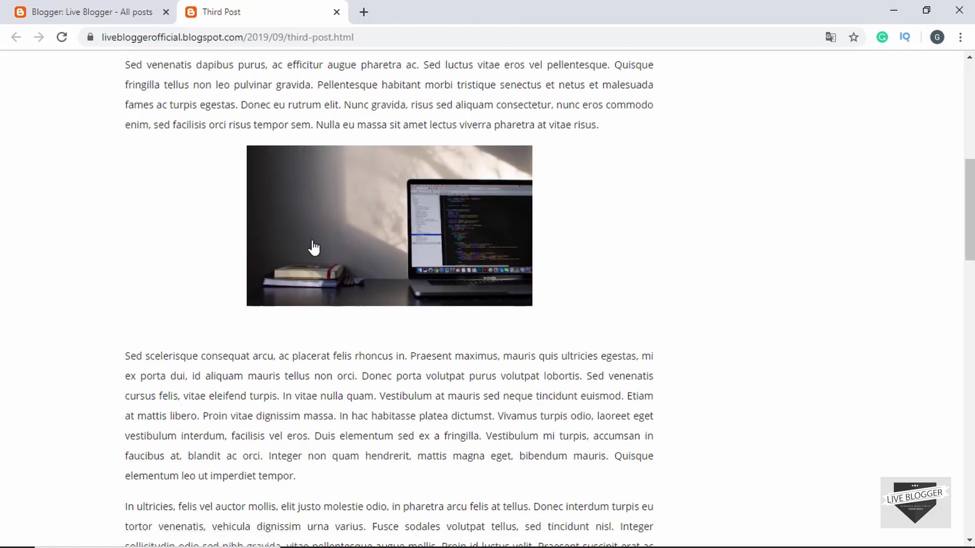
{"action": "left_click", "coordinate": [361, 224]}
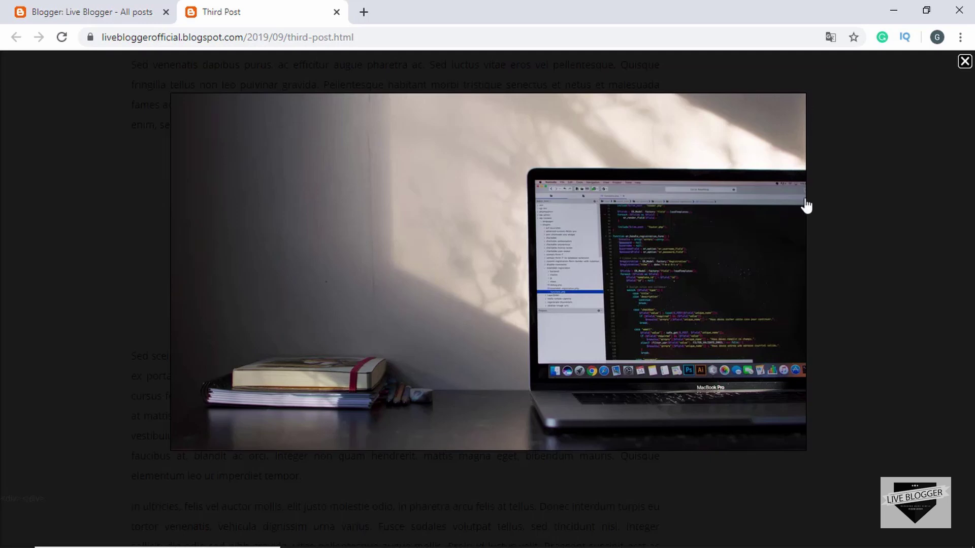
{"action": "left_click", "coordinate": [964, 62]}
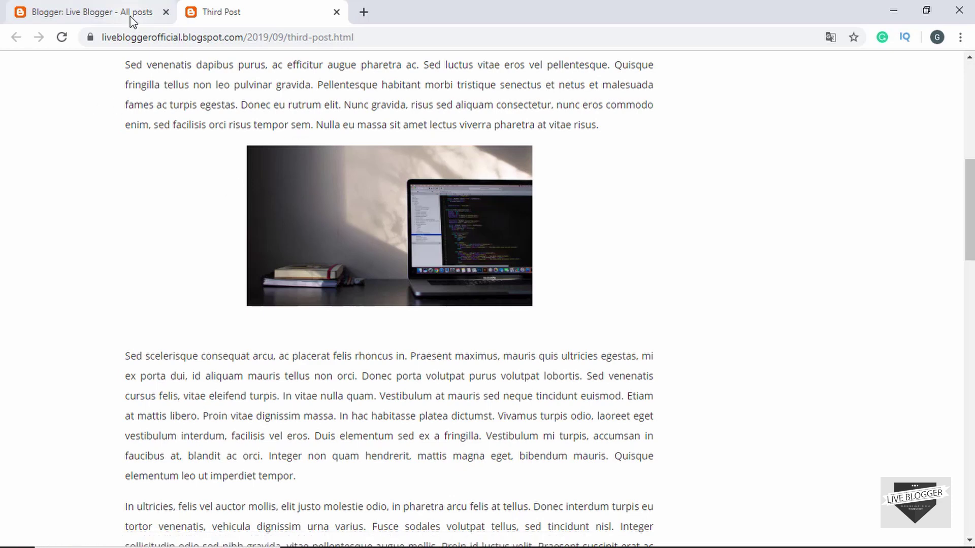
{"action": "left_click", "coordinate": [109, 16]}
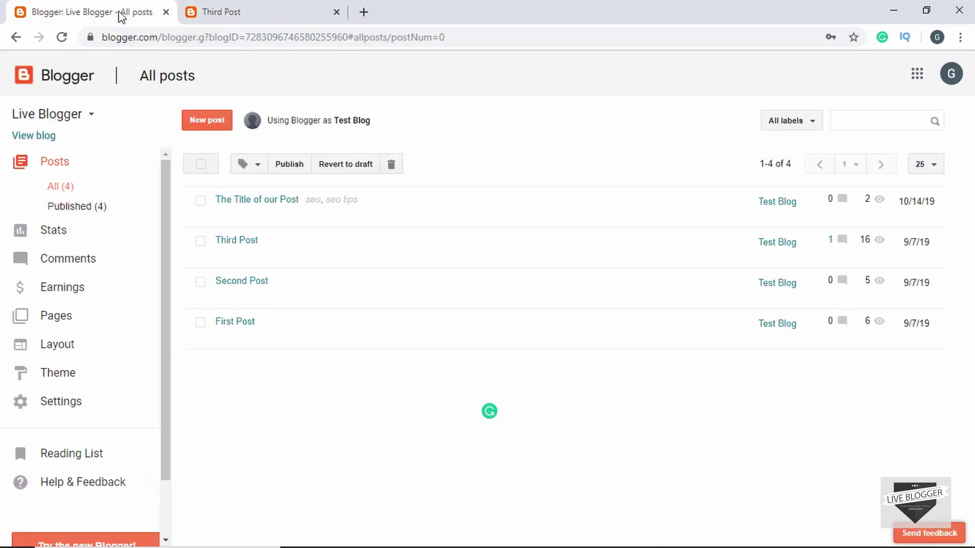
- Unlink the laptop image in Third Post and update the post
{"action": "left_click", "coordinate": [336, 12]}
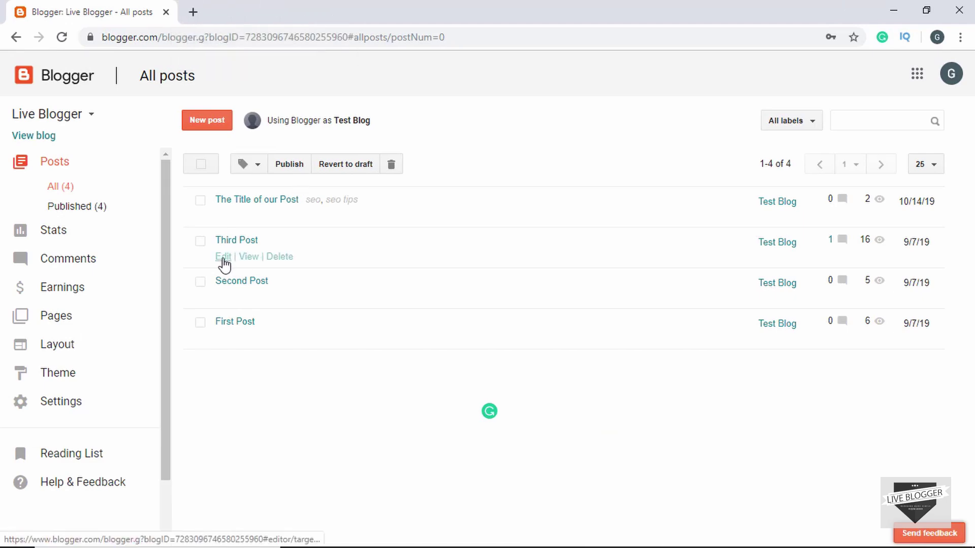
{"action": "left_click", "coordinate": [223, 257]}
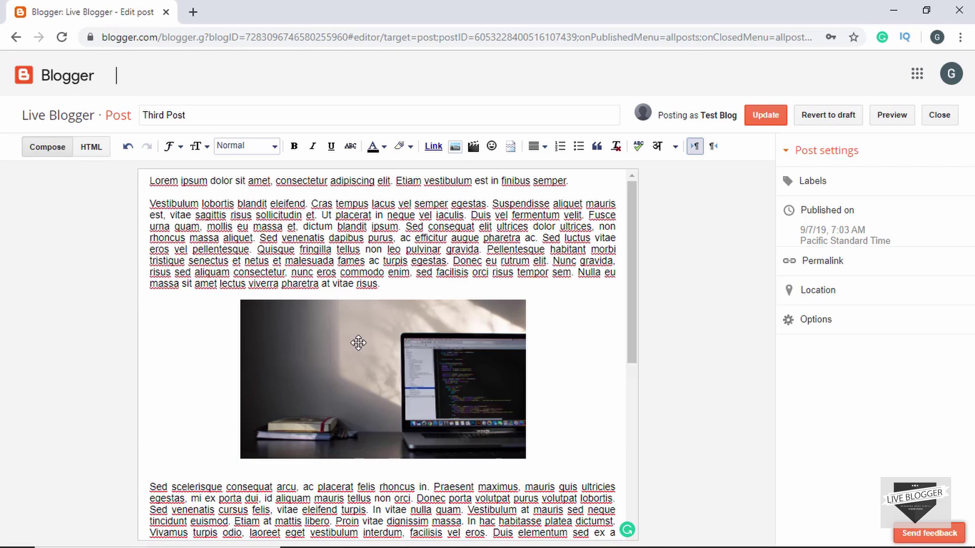
{"action": "left_click", "coordinate": [401, 366]}
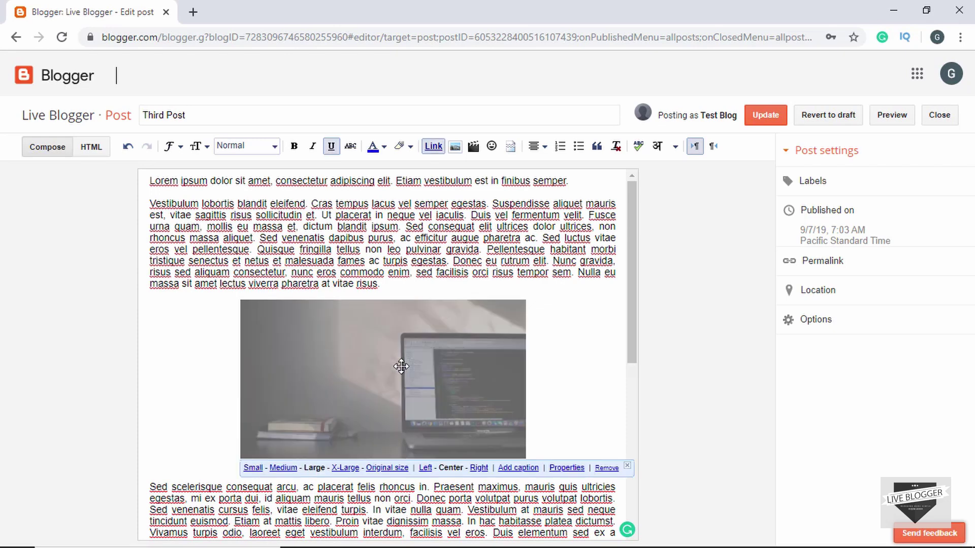
{"action": "left_click", "coordinate": [404, 340]}
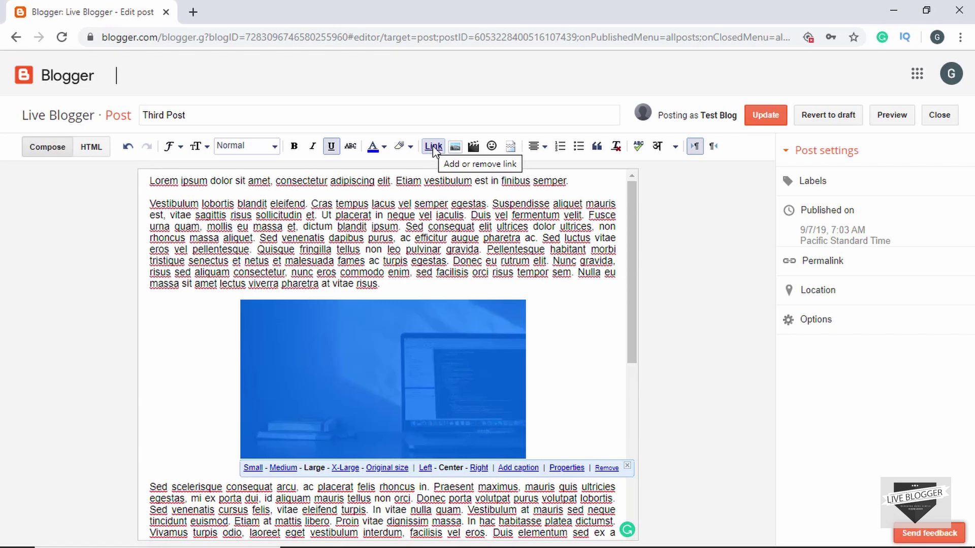
{"action": "left_click", "coordinate": [427, 327]}
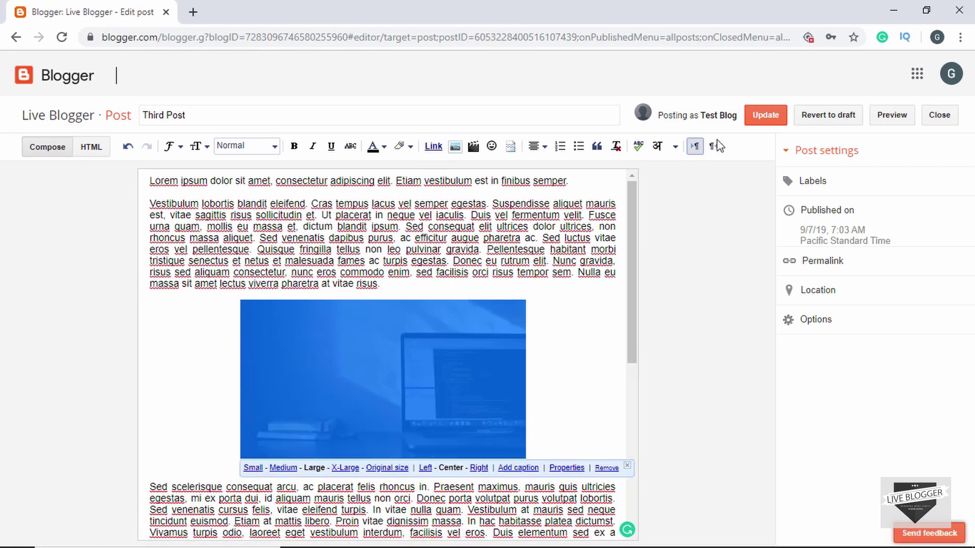
{"action": "left_click", "coordinate": [765, 115]}
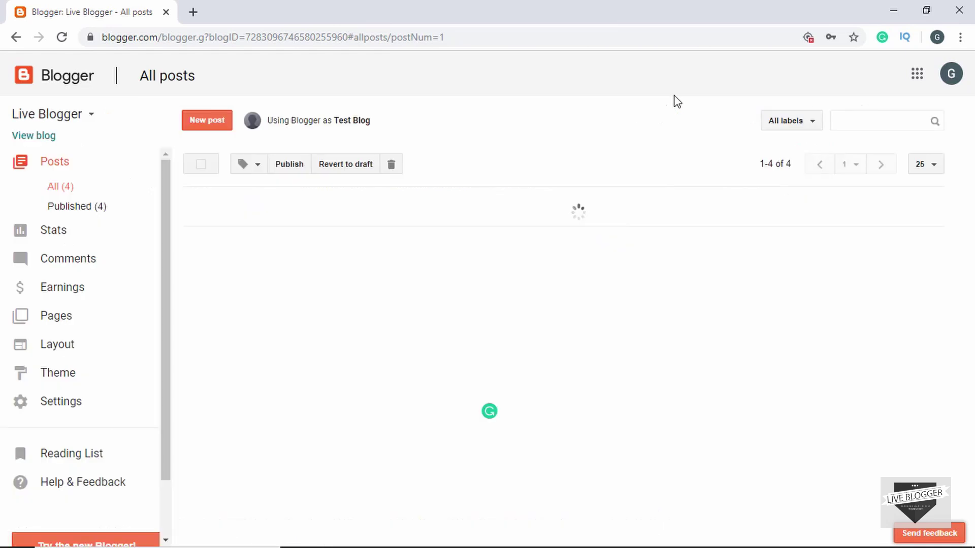
{"action": "left_click", "coordinate": [249, 257]}
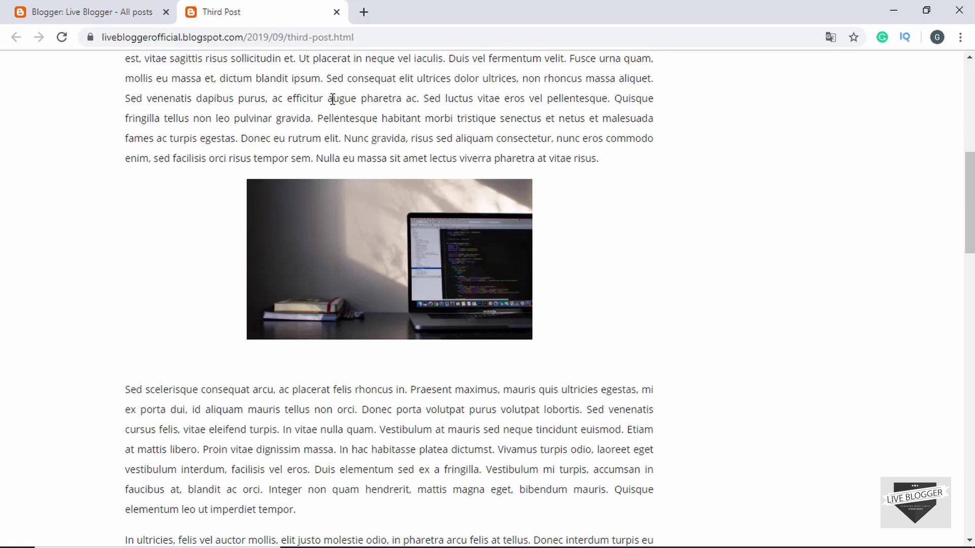
{"action": "left_click", "coordinate": [336, 11]}
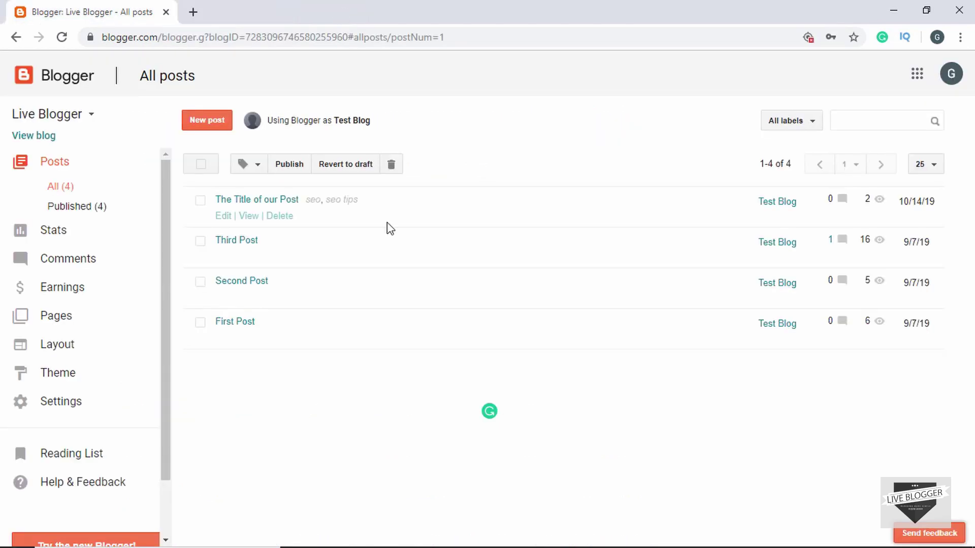
{"action": "left_click", "coordinate": [222, 256]}
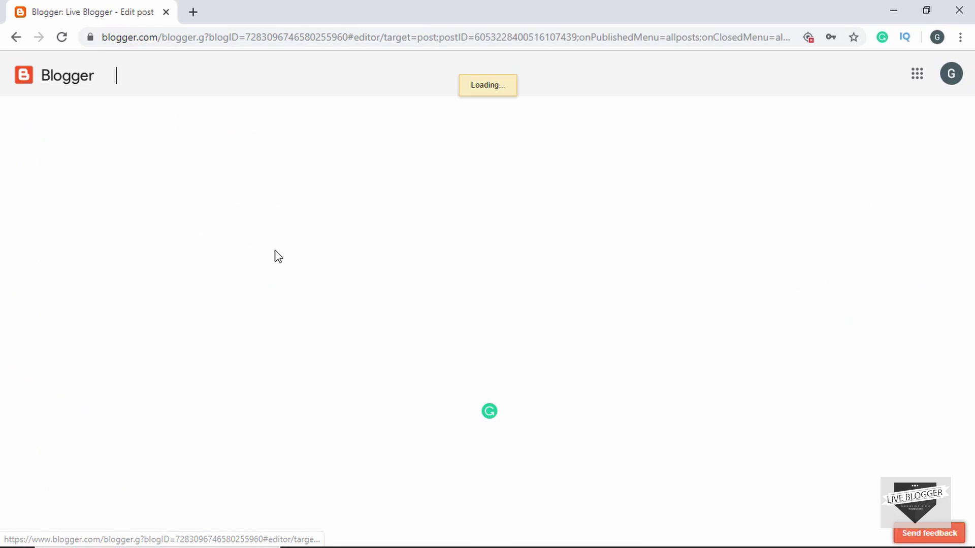
{"action": "scroll", "coordinate": [478, 334], "scroll_direction": "down", "scroll_amount": 2}
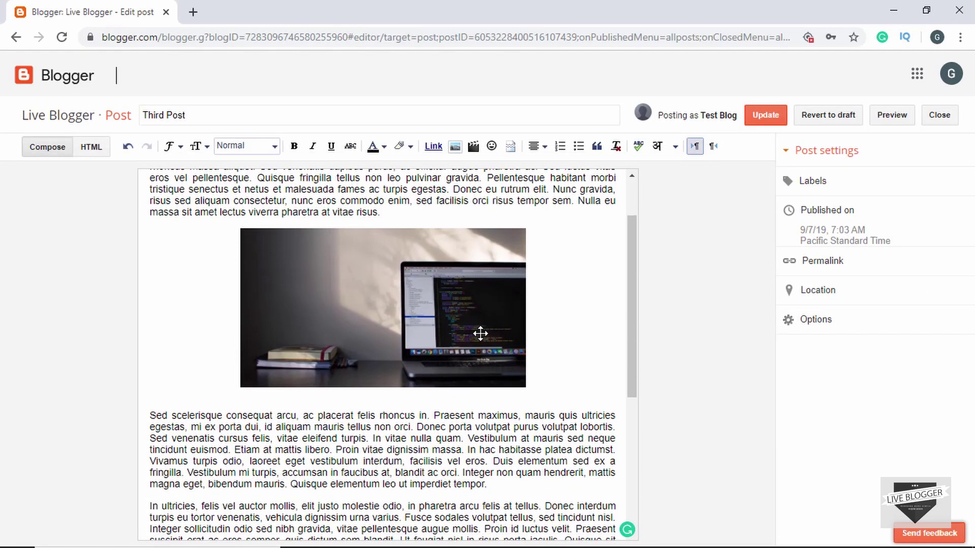
{"action": "scroll", "coordinate": [480, 334], "scroll_direction": "up", "scroll_amount": 2}
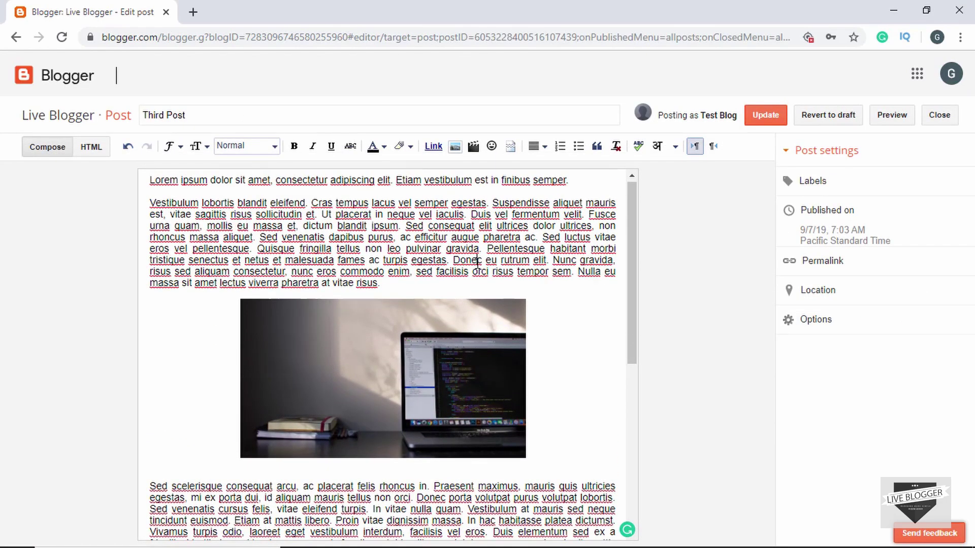
{"action": "left_click", "coordinate": [431, 344]}
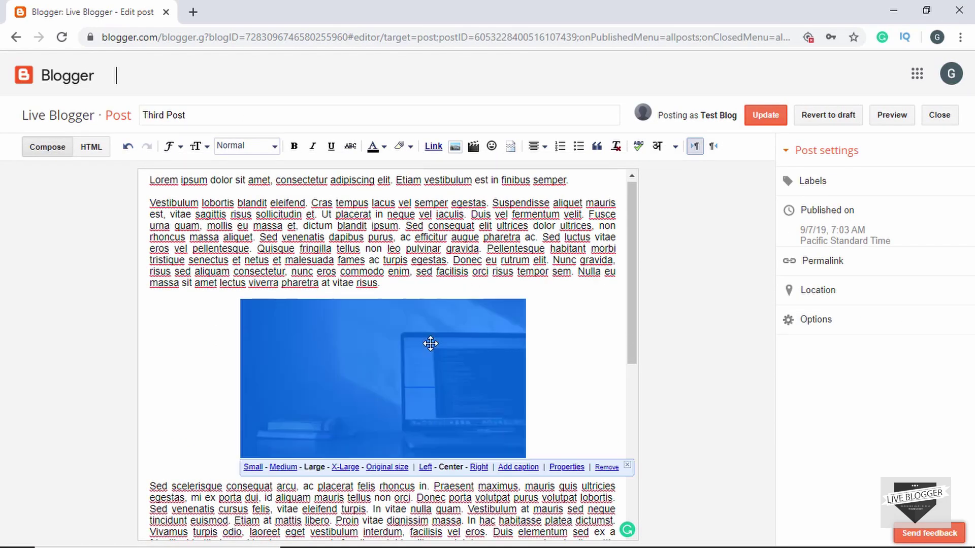
{"action": "left_click", "coordinate": [433, 147]}
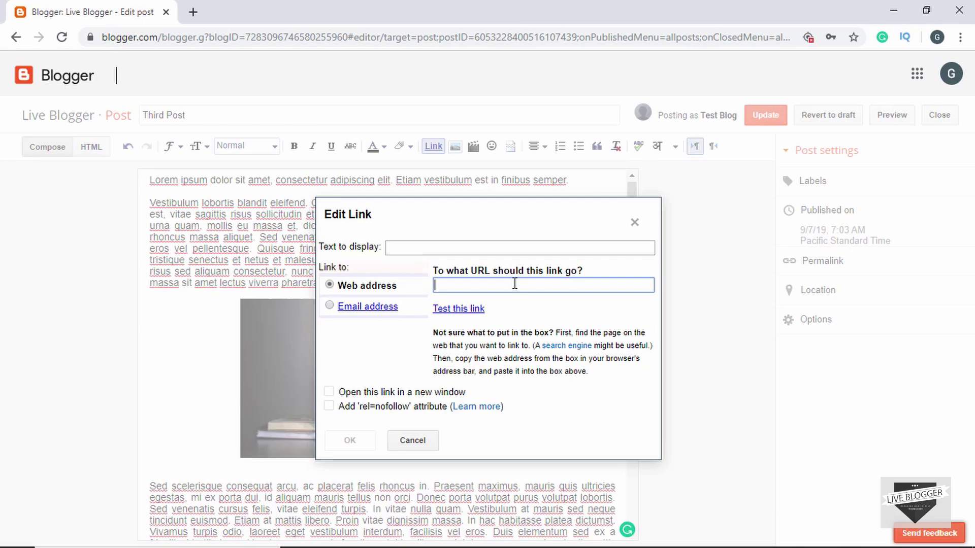
{"action": "type", "text": "https://google.com"}
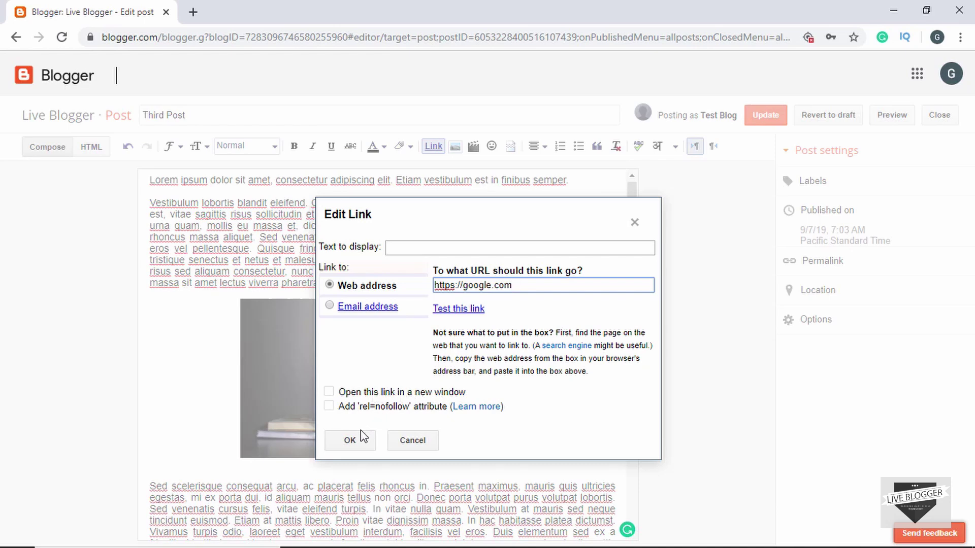
{"action": "left_click", "coordinate": [357, 444]}
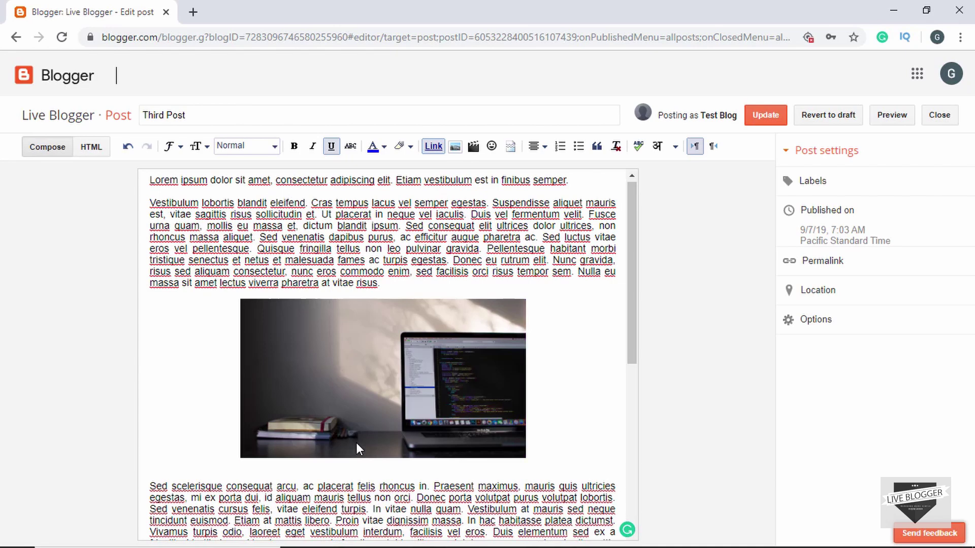
- Set the laptop image's title text to 'Go To Google' and update Third Post
{"action": "left_click", "coordinate": [475, 366]}
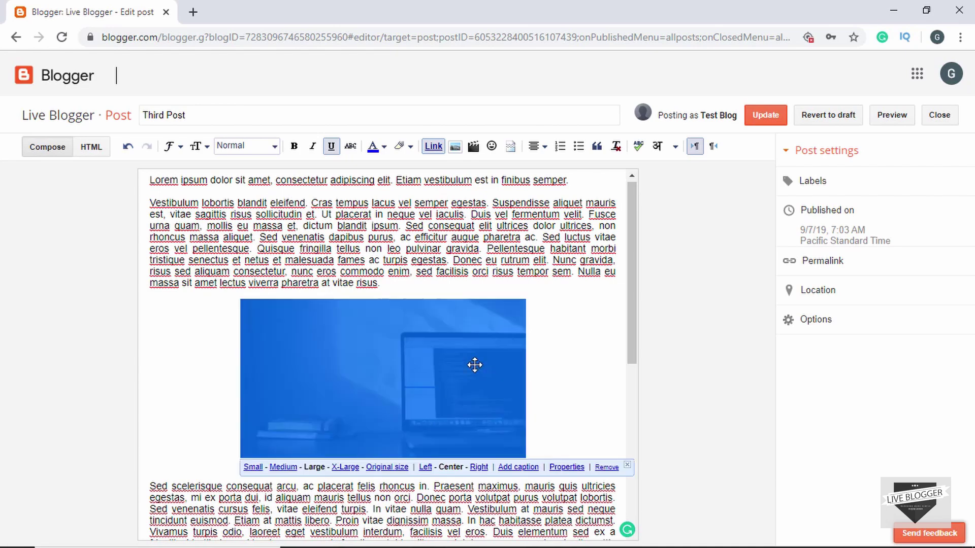
{"action": "left_click", "coordinate": [478, 274]}
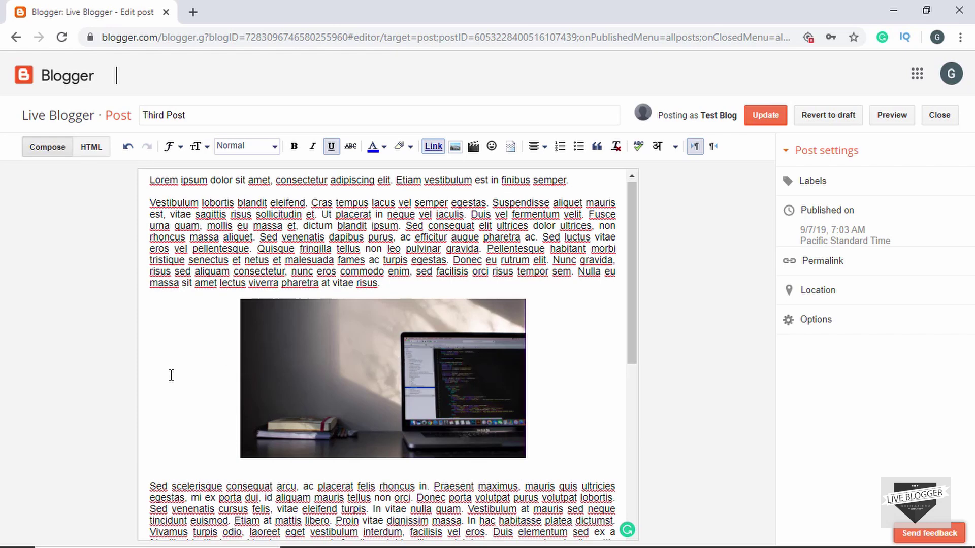
{"action": "left_click", "coordinate": [360, 351]}
{"action": "left_click", "coordinate": [566, 468]}
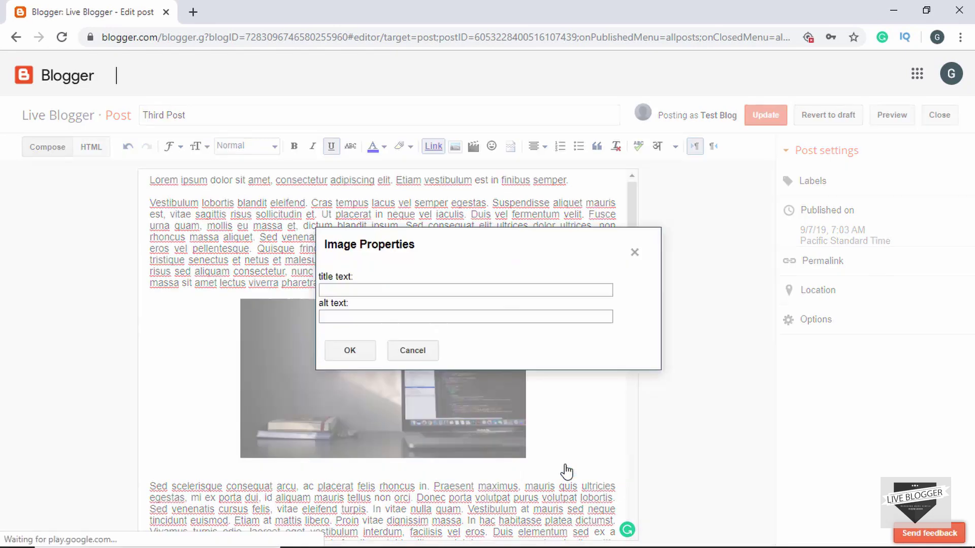
{"action": "left_click", "coordinate": [385, 289]}
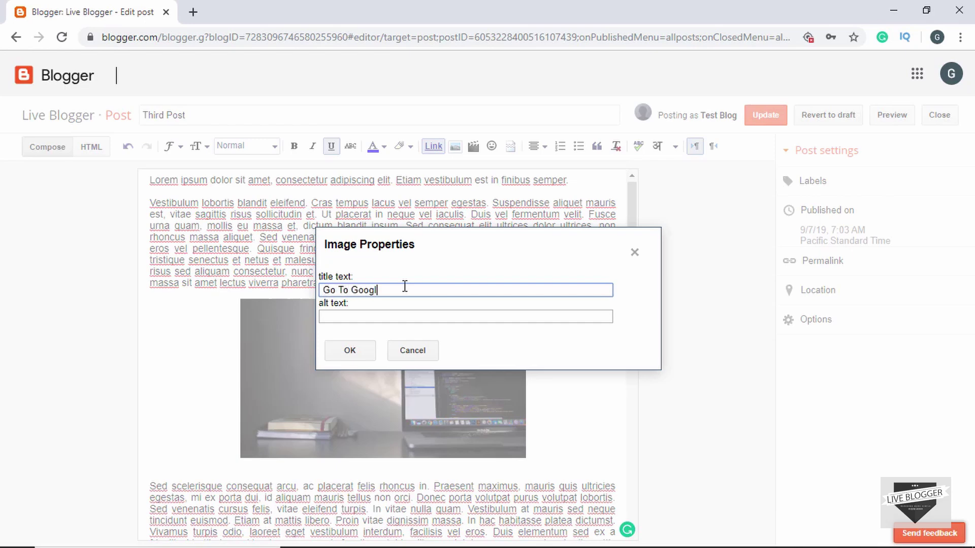
{"action": "left_click", "coordinate": [351, 351]}
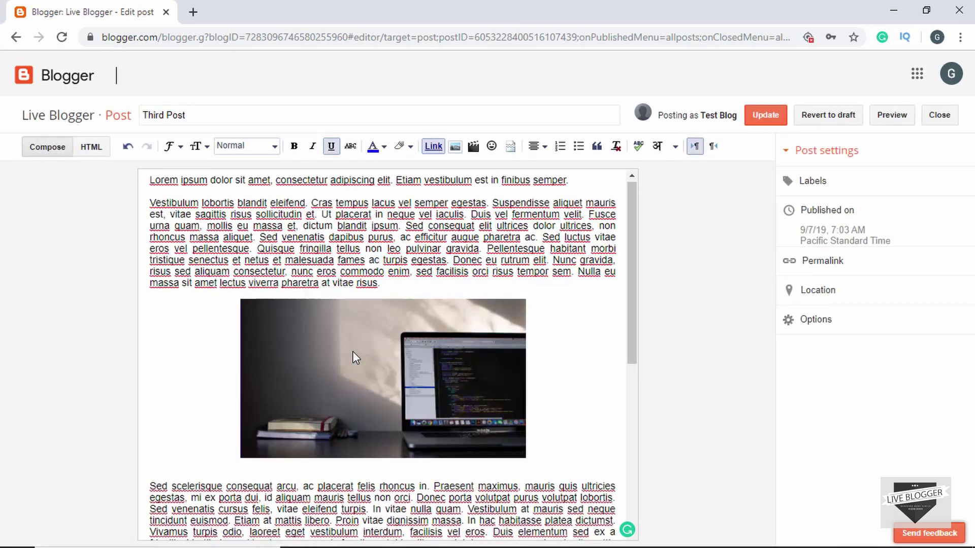
{"action": "left_click", "coordinate": [763, 118]}
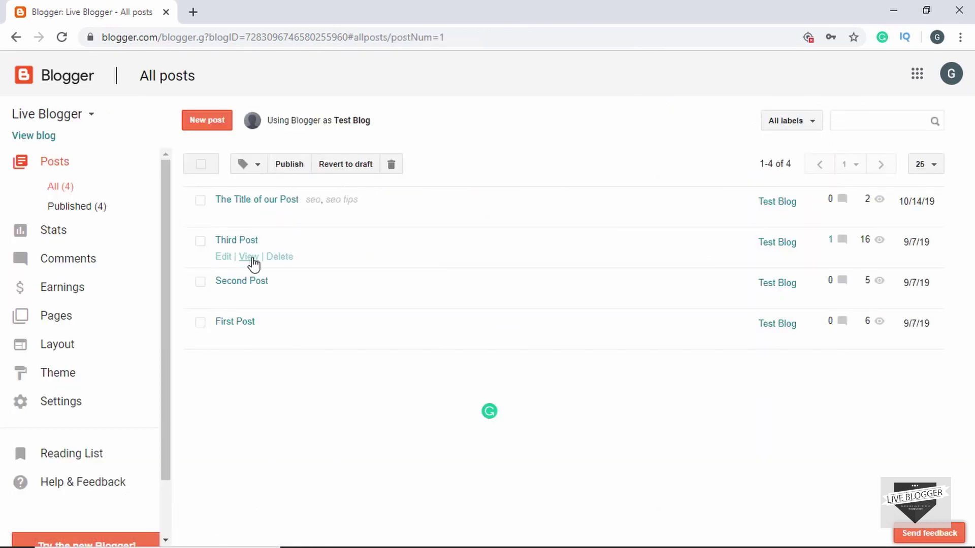
- Test that the published Third Post image opens Google, then go back and close the tab
{"action": "left_click", "coordinate": [253, 262]}
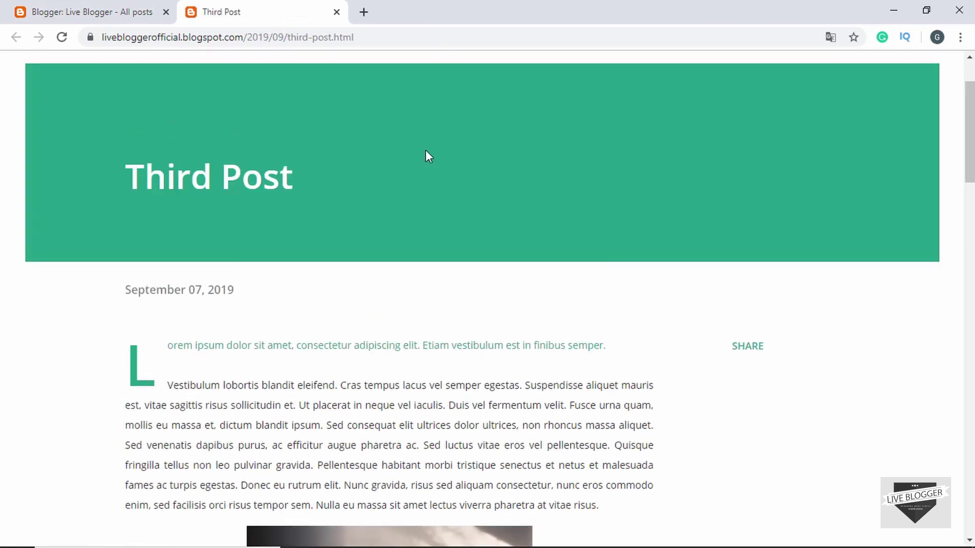
{"action": "scroll", "coordinate": [427, 155], "scroll_direction": "down", "scroll_amount": 5}
{"action": "scroll", "coordinate": [426, 155], "scroll_direction": "down", "scroll_amount": 1}
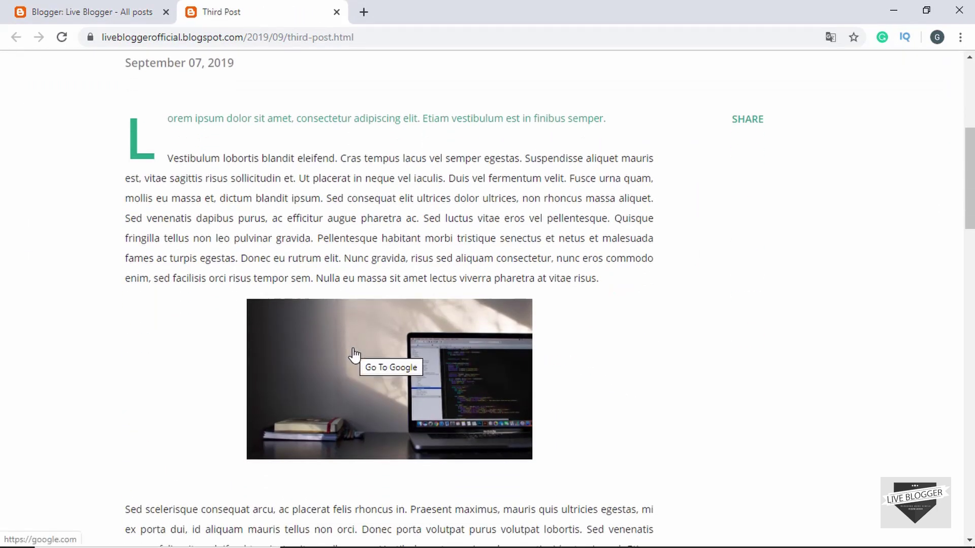
{"action": "left_click", "coordinate": [386, 358]}
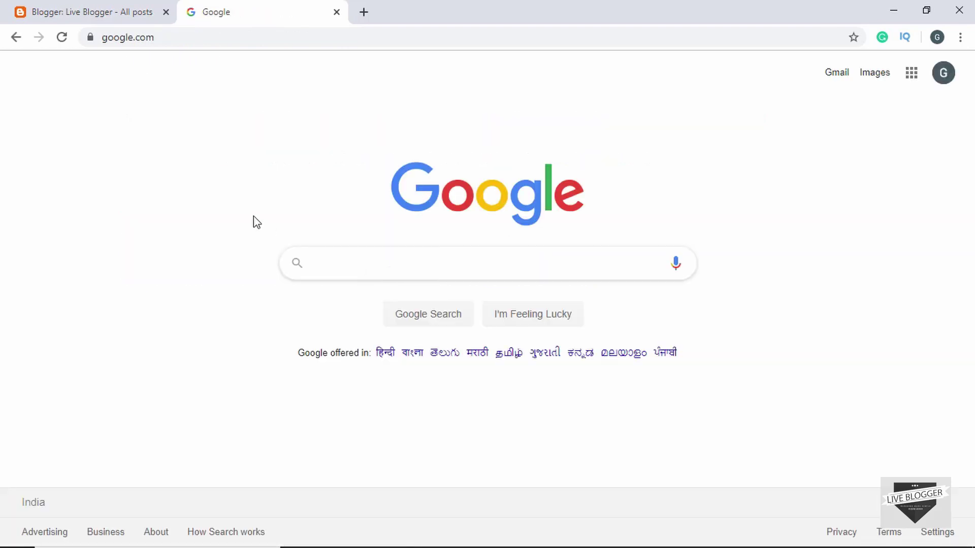
{"action": "left_click", "coordinate": [14, 41]}
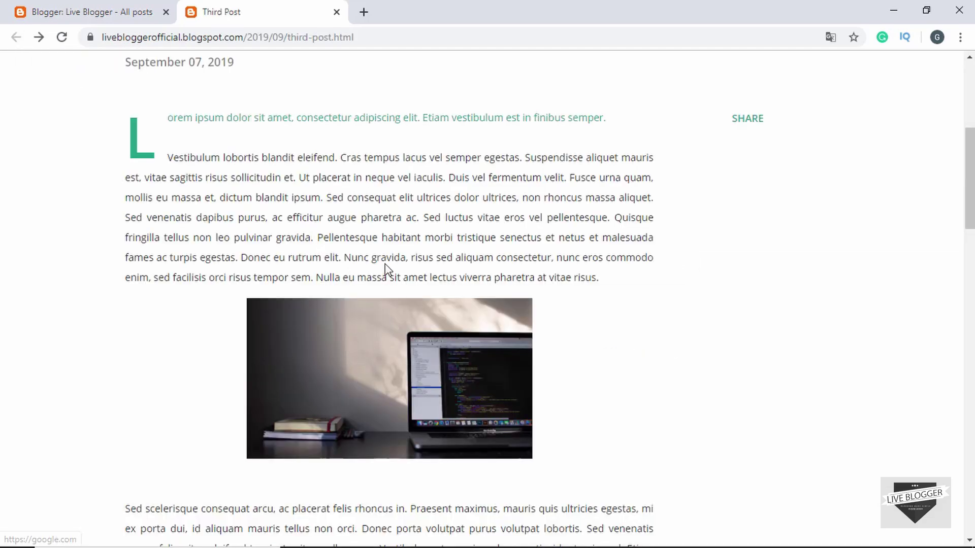
{"action": "left_click", "coordinate": [337, 12]}
- Open the published 'The Title of our Post' and copy its address from the address bar
{"action": "mouse_move", "coordinate": [318, 268]}
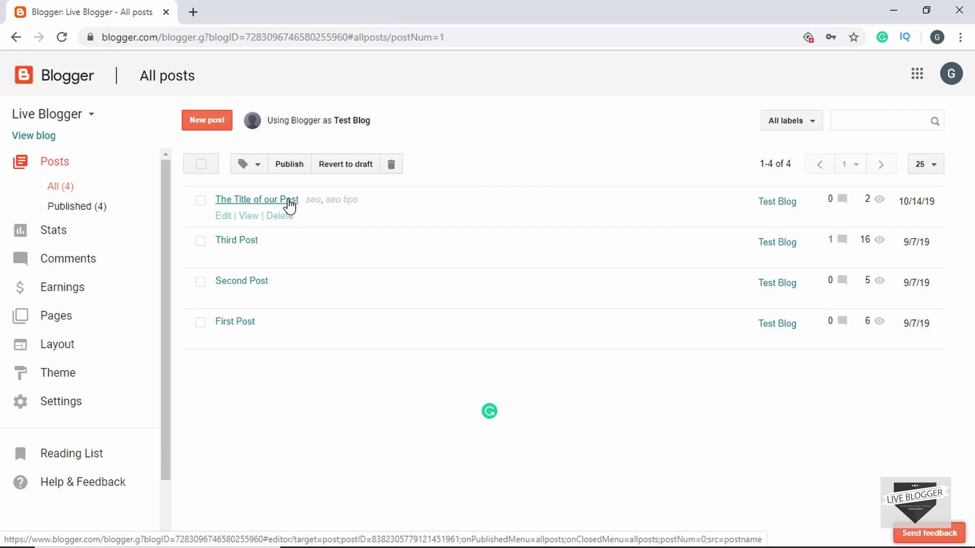
{"action": "left_click", "coordinate": [250, 219]}
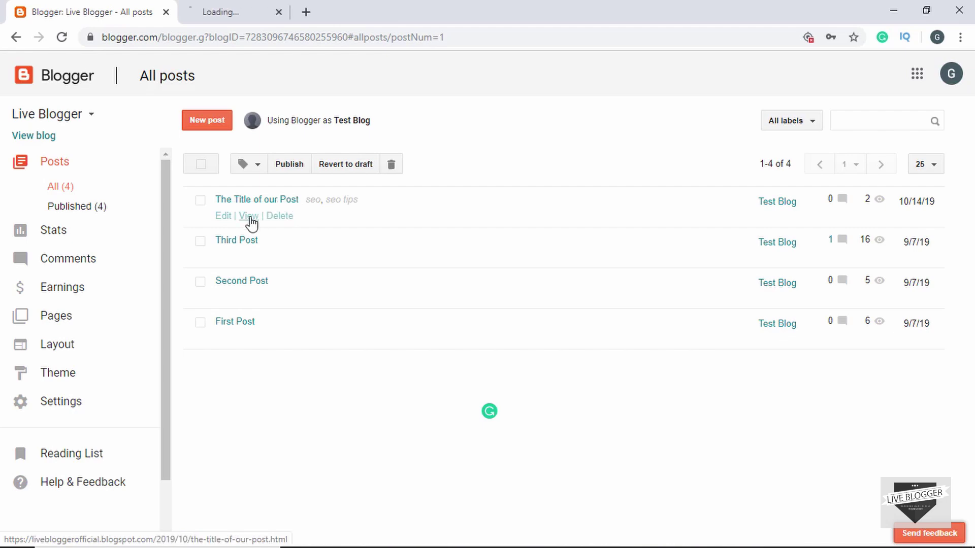
{"action": "left_click", "coordinate": [257, 8]}
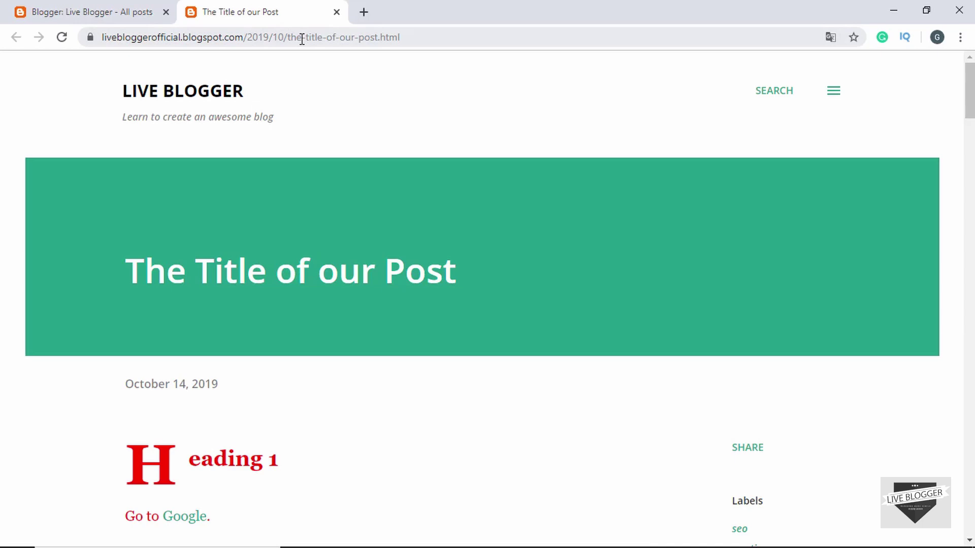
{"action": "left_click", "coordinate": [301, 38]}
{"action": "right_click", "coordinate": [301, 40]}
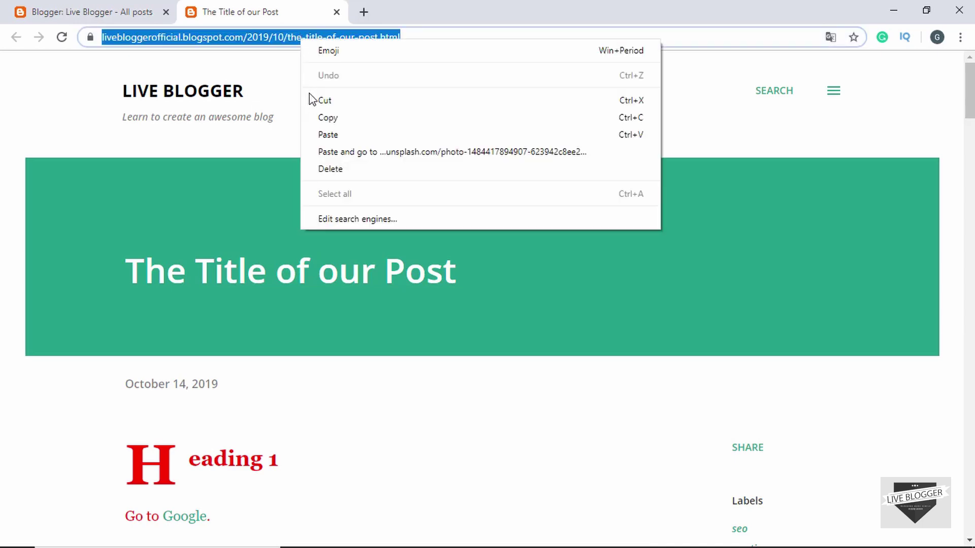
{"action": "left_click", "coordinate": [345, 120]}
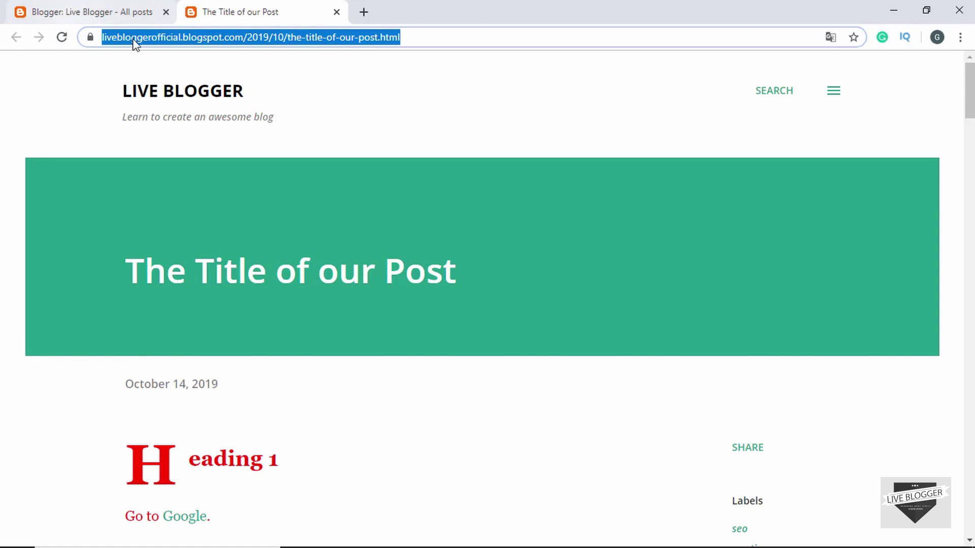
{"action": "key", "text": "ctrl+w"}
- Copy the link address of the post's View link in All posts
{"action": "mouse_move", "coordinate": [315, 224]}
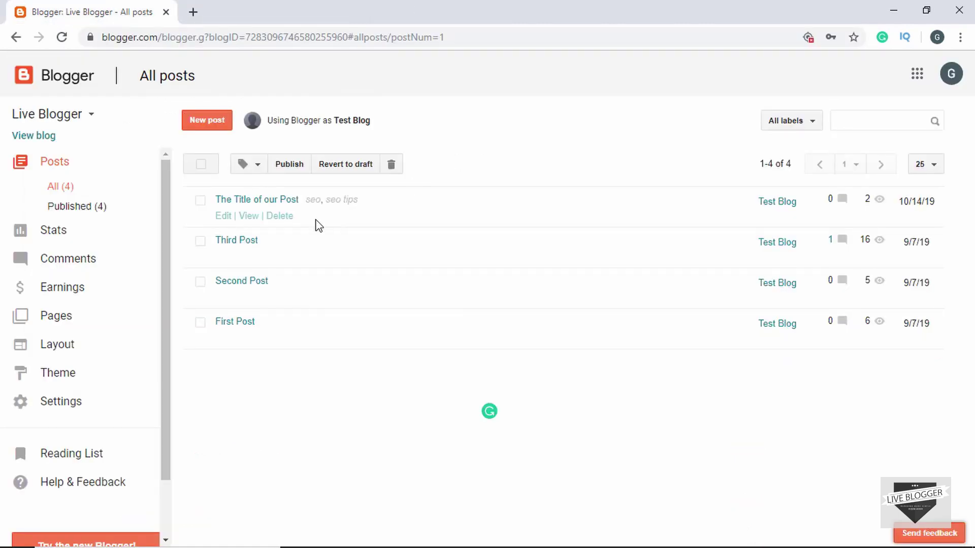
{"action": "right_click", "coordinate": [250, 222]}
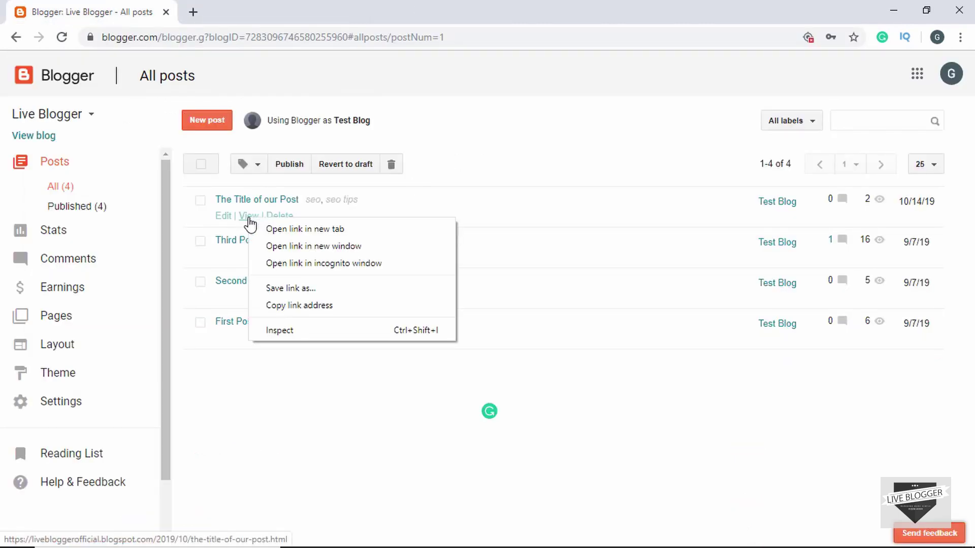
{"action": "left_click", "coordinate": [294, 307]}
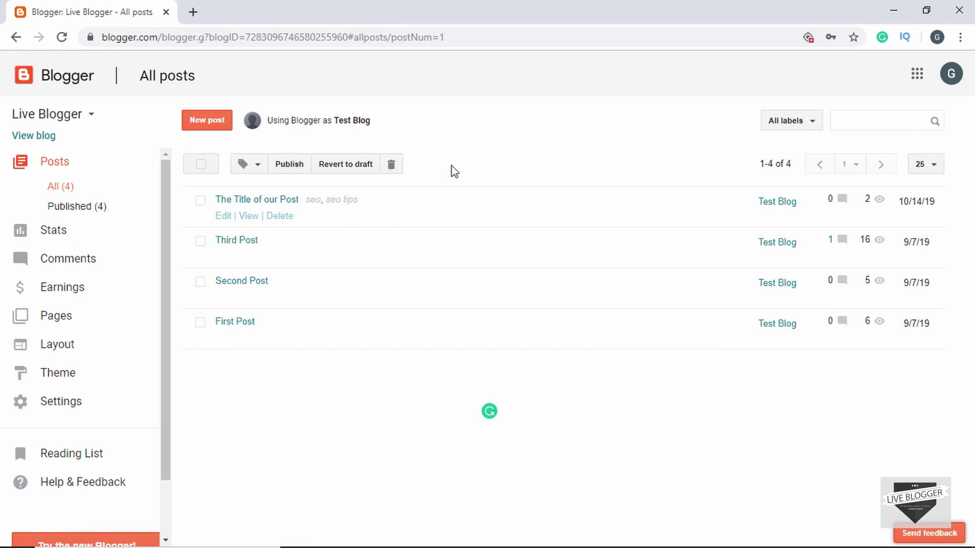
- Copy the permalink URL of 'The Title of our Post' from its editor, then leave without saving
{"action": "left_click", "coordinate": [224, 217]}
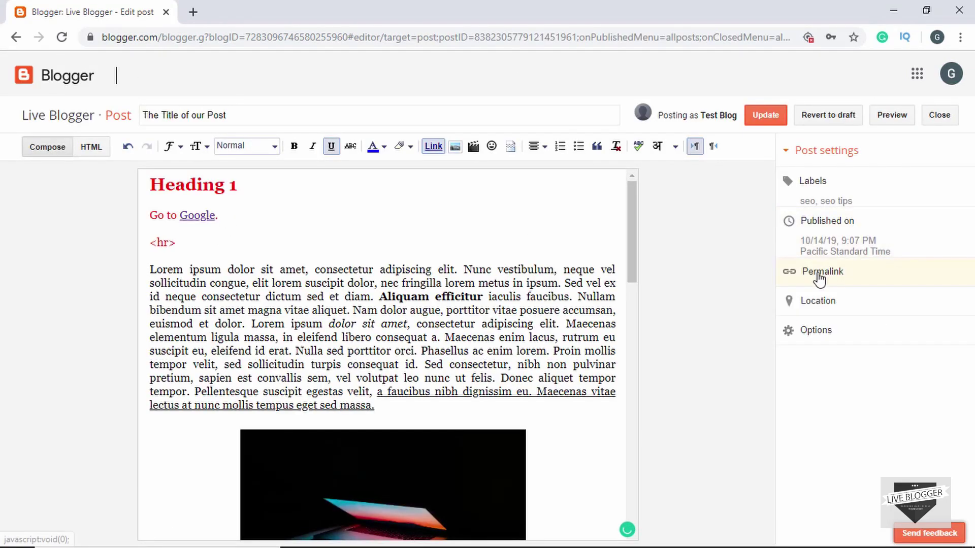
{"action": "left_click", "coordinate": [815, 274]}
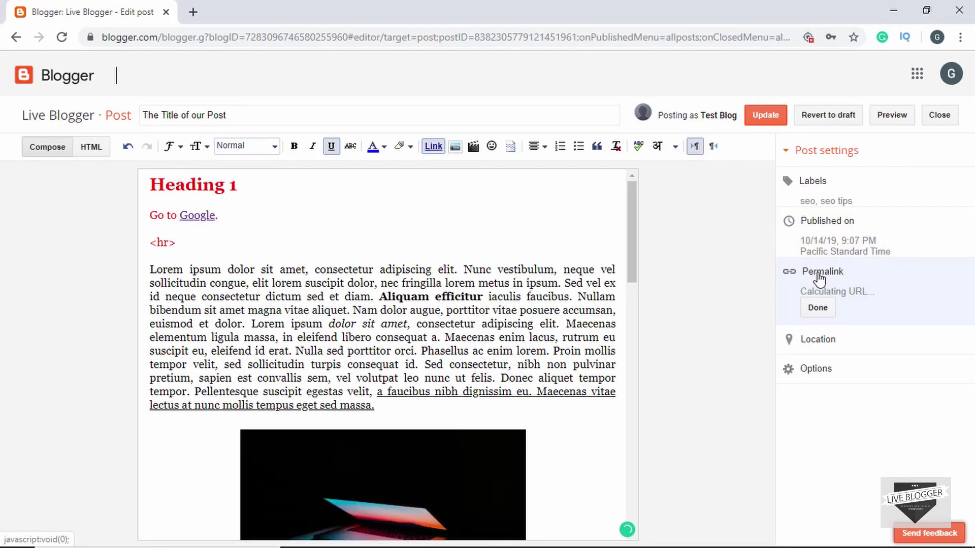
{"action": "left_click_drag", "start_coordinate": [801, 291], "coordinate": [938, 301]}
{"action": "left_click", "coordinate": [826, 288]}
{"action": "left_click_drag", "start_coordinate": [802, 288], "coordinate": [931, 303]}
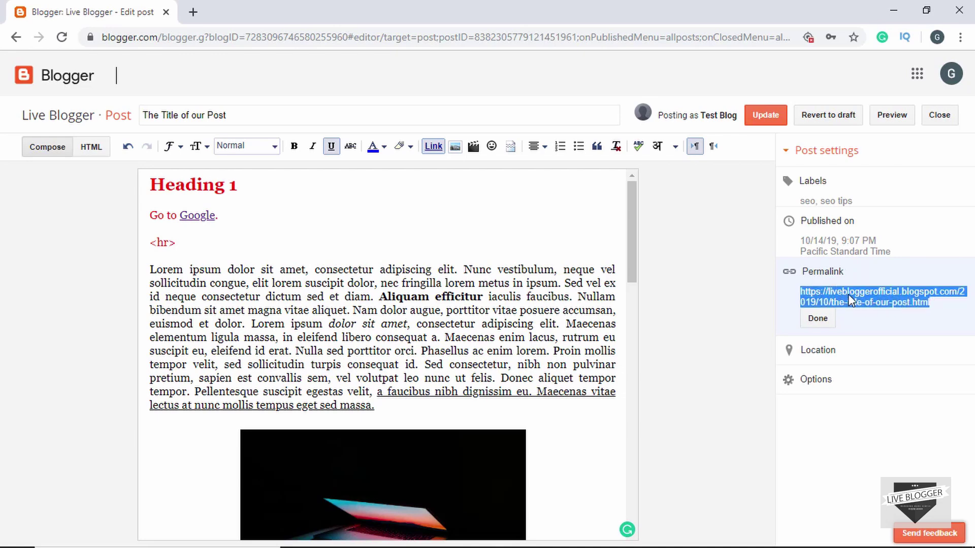
{"action": "right_click", "coordinate": [848, 294]}
{"action": "left_click", "coordinate": [840, 307]}
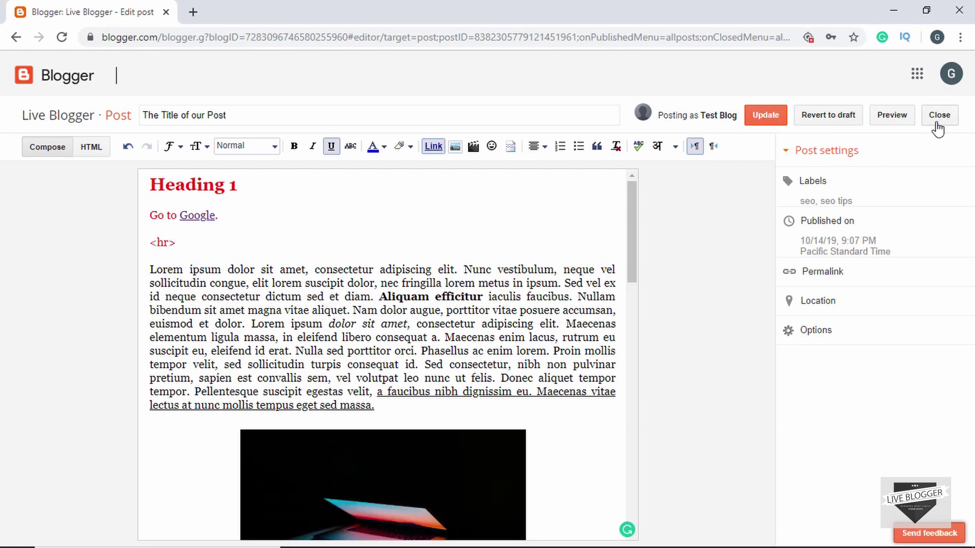
{"action": "left_click", "coordinate": [938, 119]}
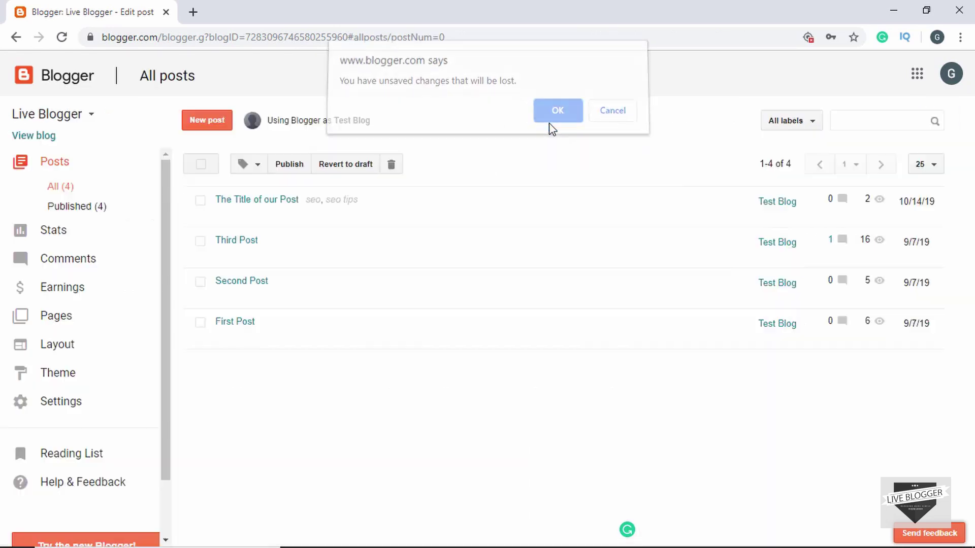
{"action": "left_click", "coordinate": [554, 119]}
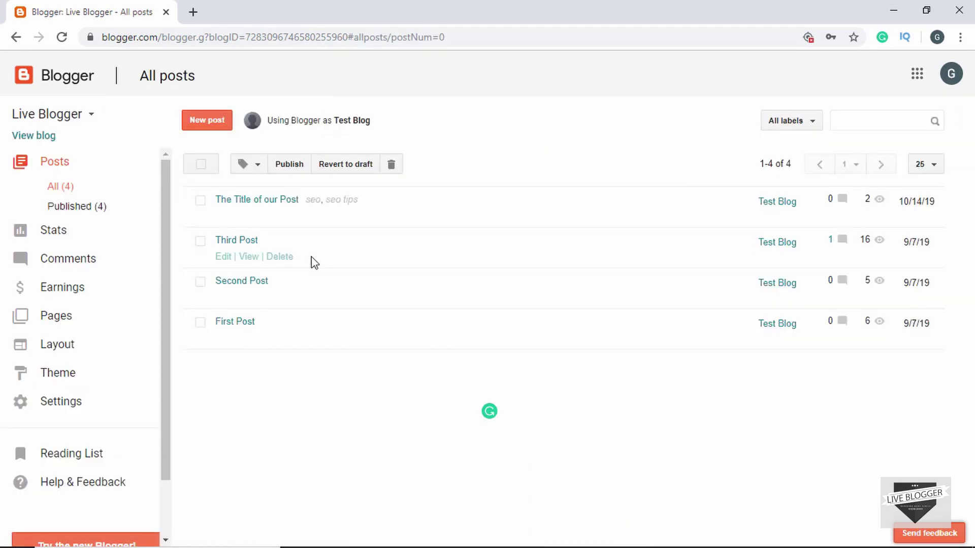
- Paste the copied 'The Title of our Post' address as the Third Post image link and update
{"action": "left_click", "coordinate": [221, 261]}
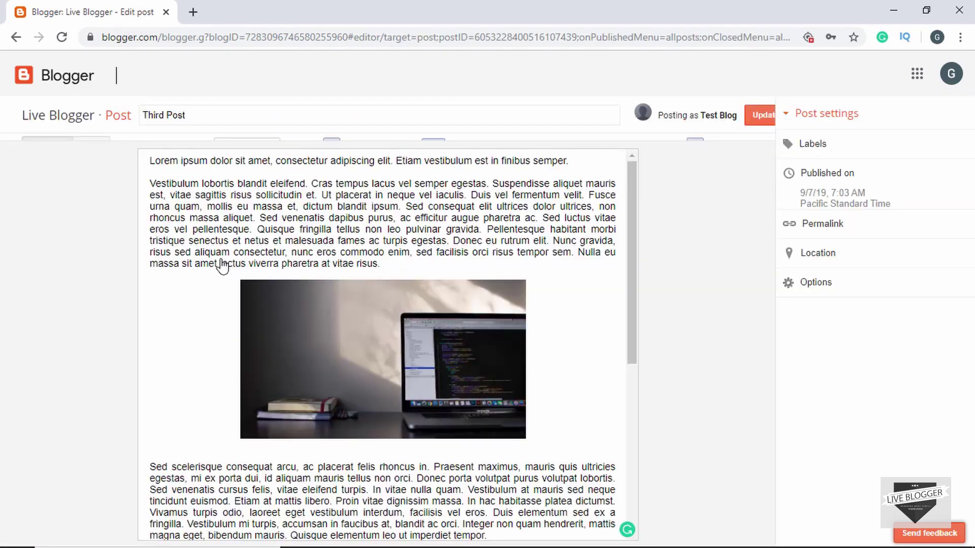
{"action": "left_click", "coordinate": [400, 373]}
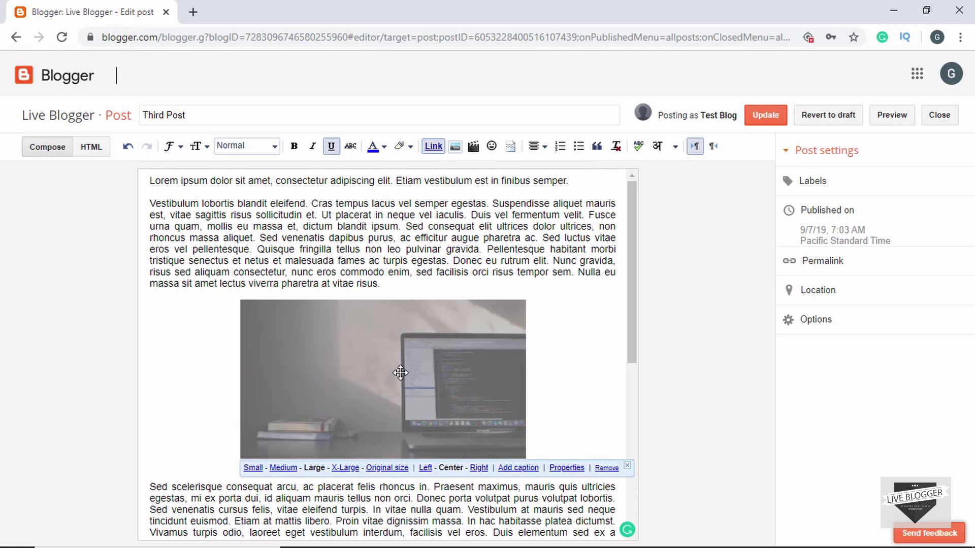
{"action": "left_click", "coordinate": [401, 373]}
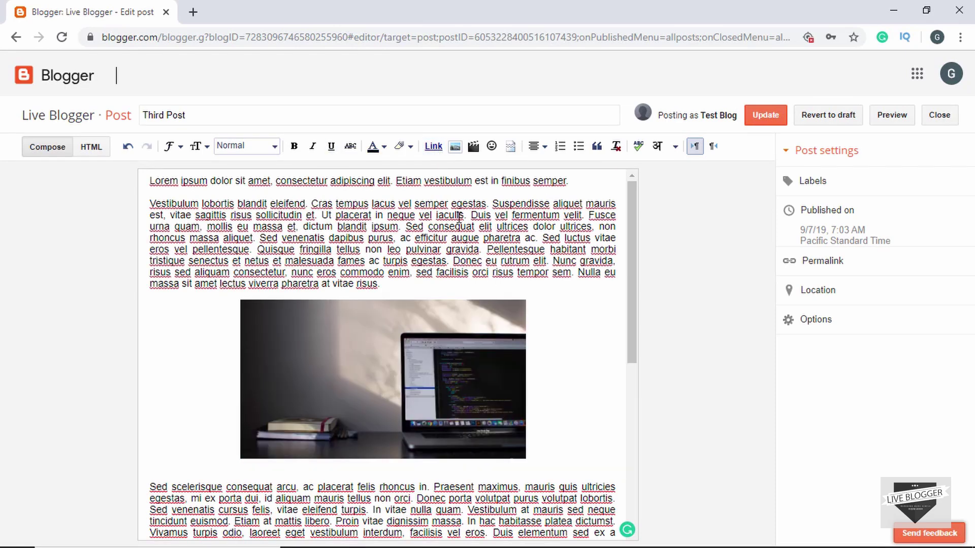
{"action": "left_click", "coordinate": [398, 345]}
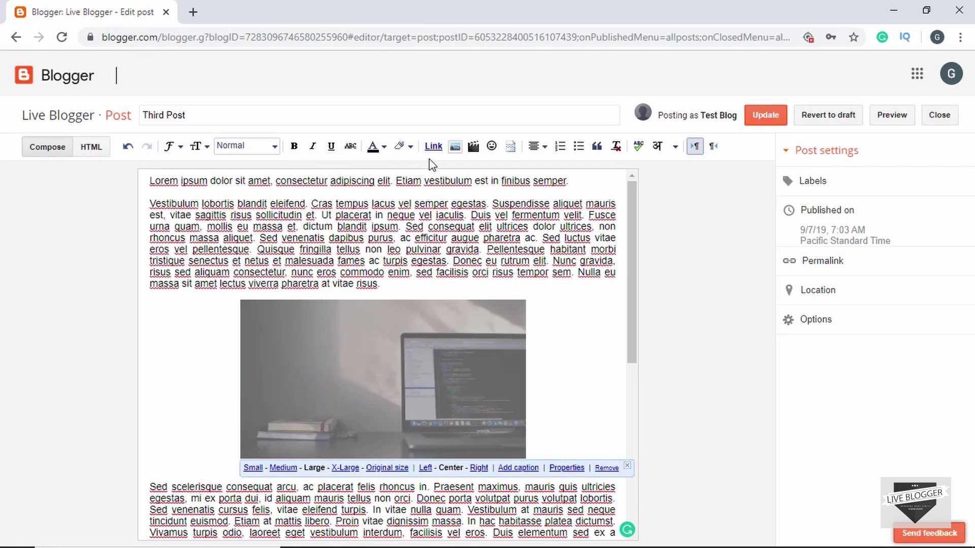
{"action": "left_click", "coordinate": [434, 147]}
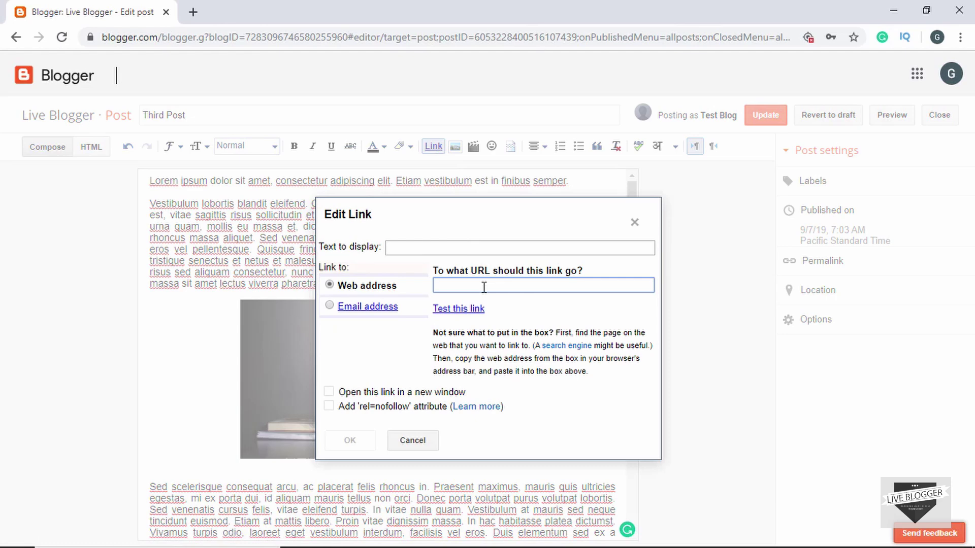
{"action": "key", "text": "ctrl+v"}
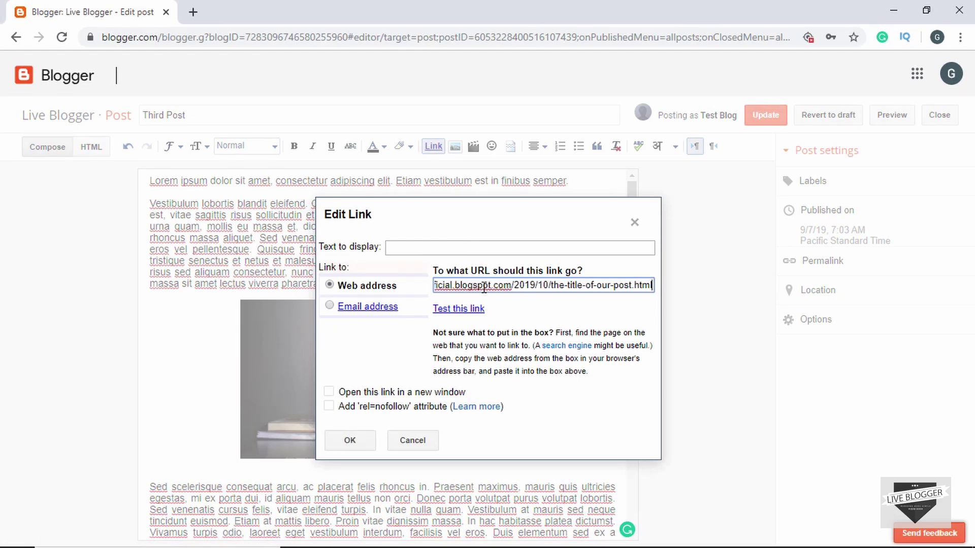
{"action": "left_click", "coordinate": [349, 440]}
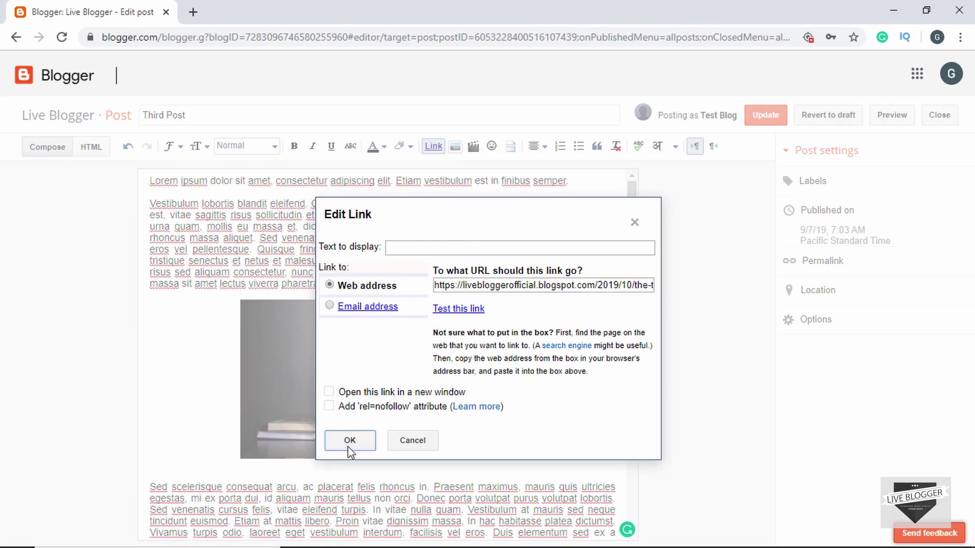
{"action": "left_click", "coordinate": [769, 115]}
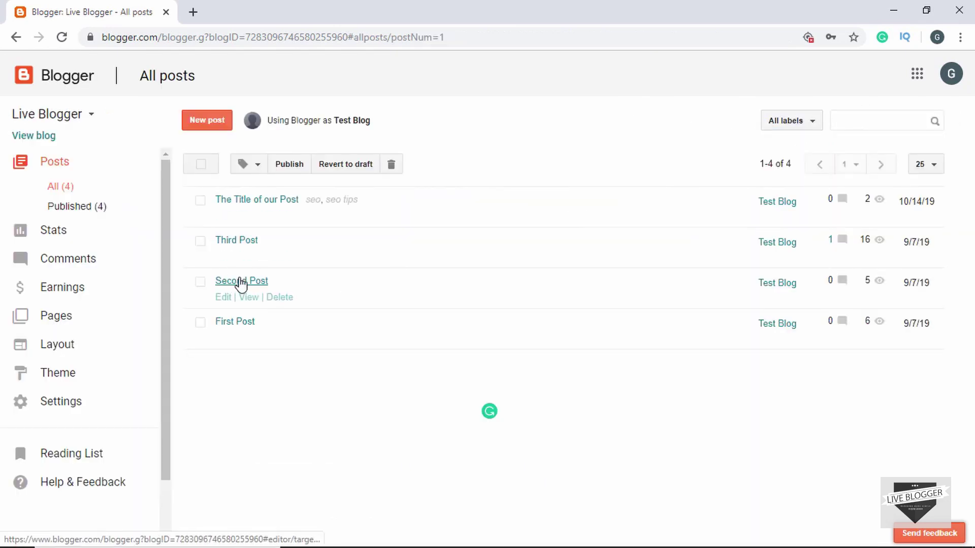
- Open the published Third Post and click its image, confirming it opens 'The Title of our Post'
{"action": "left_click", "coordinate": [248, 258]}
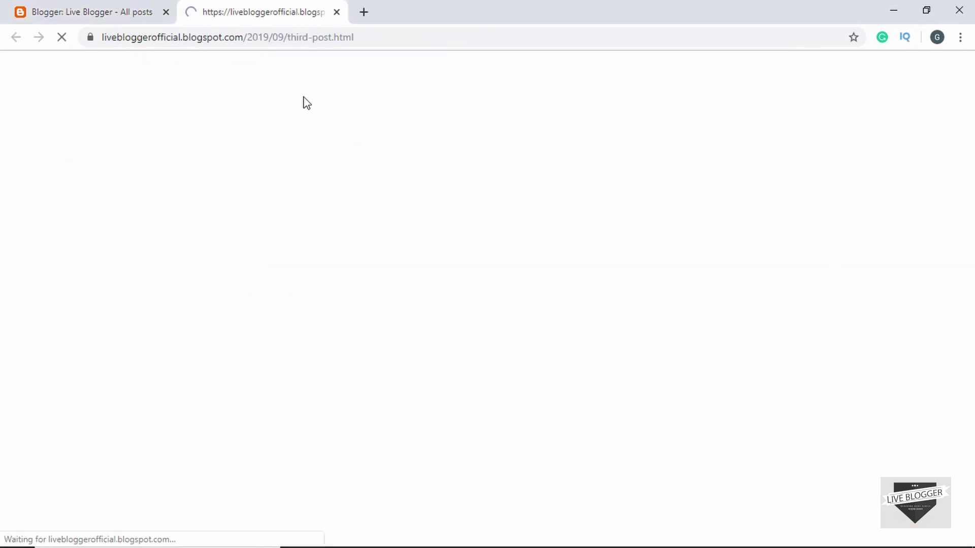
{"action": "scroll", "coordinate": [187, 322], "scroll_direction": "down", "scroll_amount": 7}
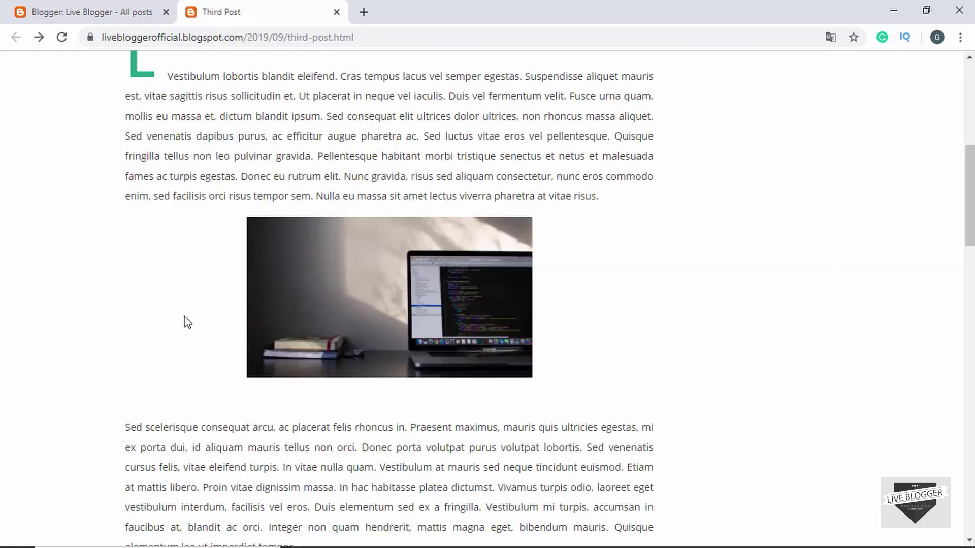
{"action": "left_click", "coordinate": [385, 290]}
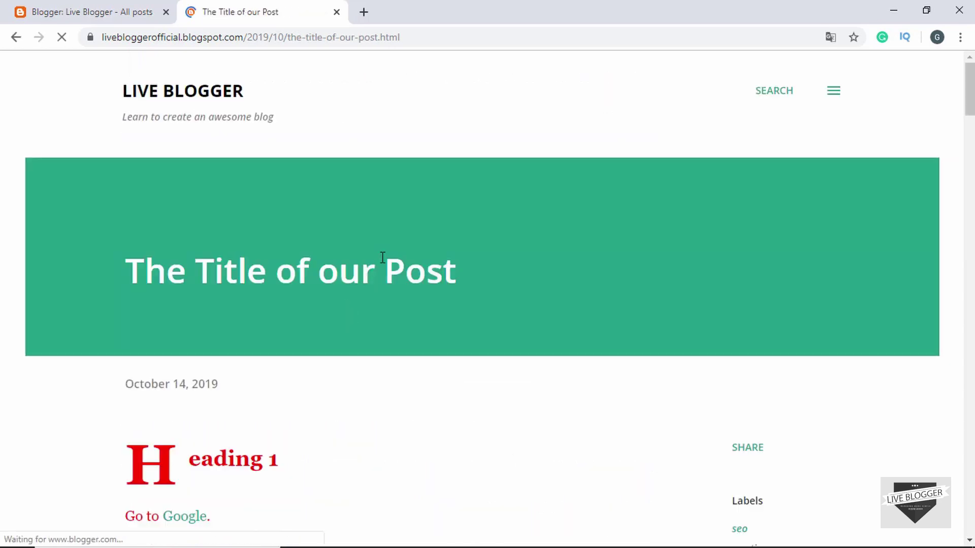
{"action": "scroll", "coordinate": [382, 257], "scroll_direction": "down", "scroll_amount": 8}
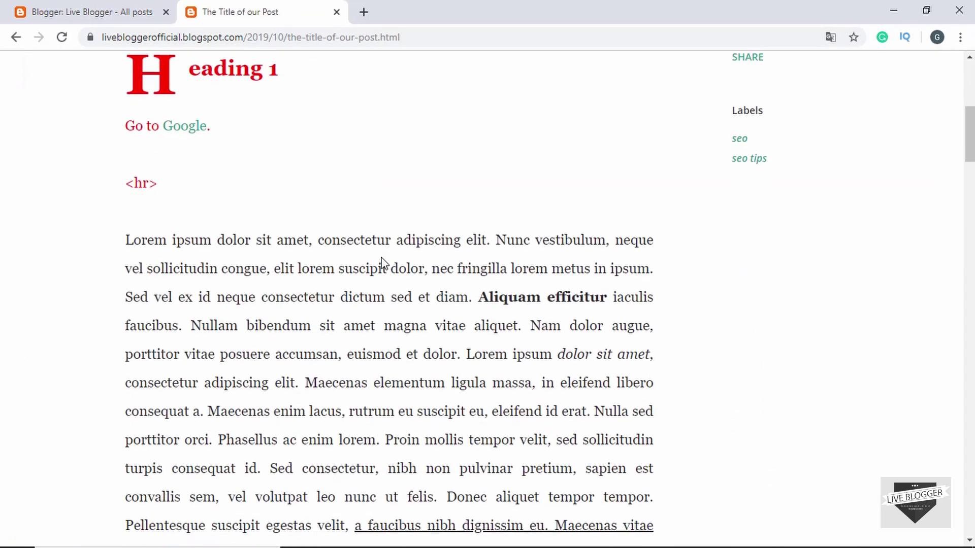
{"action": "scroll", "coordinate": [382, 258], "scroll_direction": "up", "scroll_amount": 8}
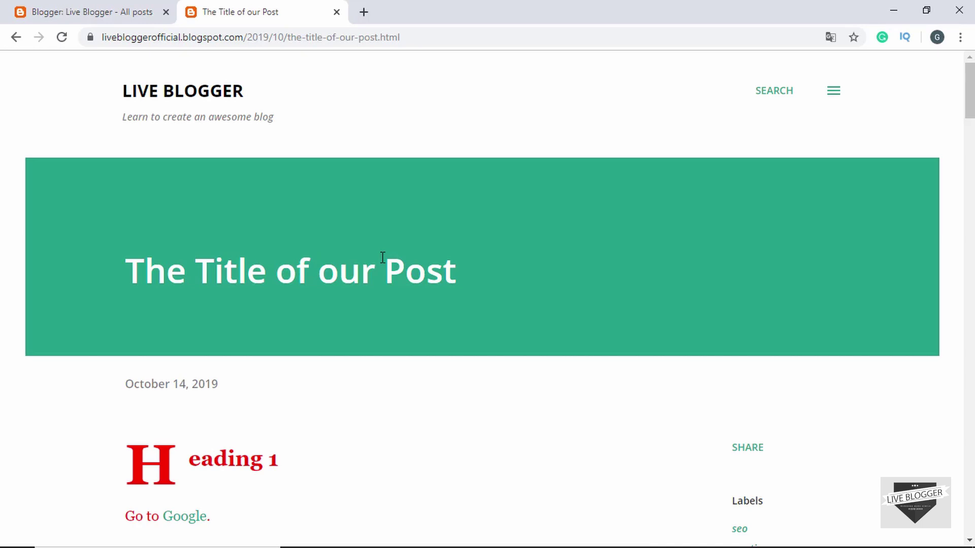